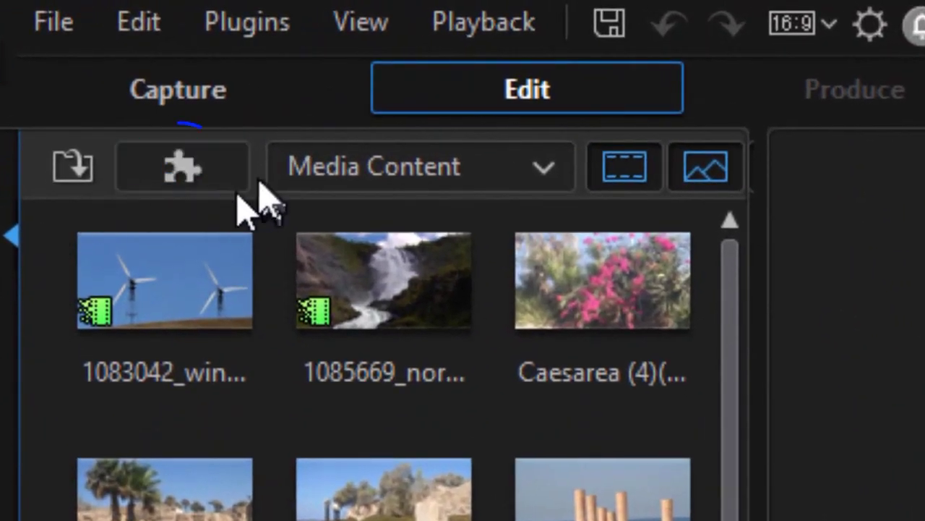
Launch the Theme Designer from the Plugins menu to get the Add Theme Templates/Sequences dialog.
click(96, 58)
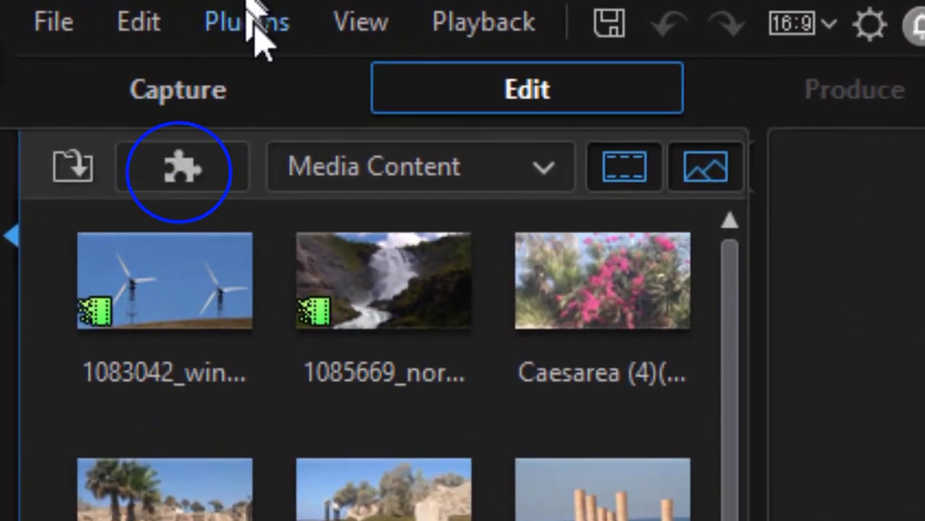
click(251, 27)
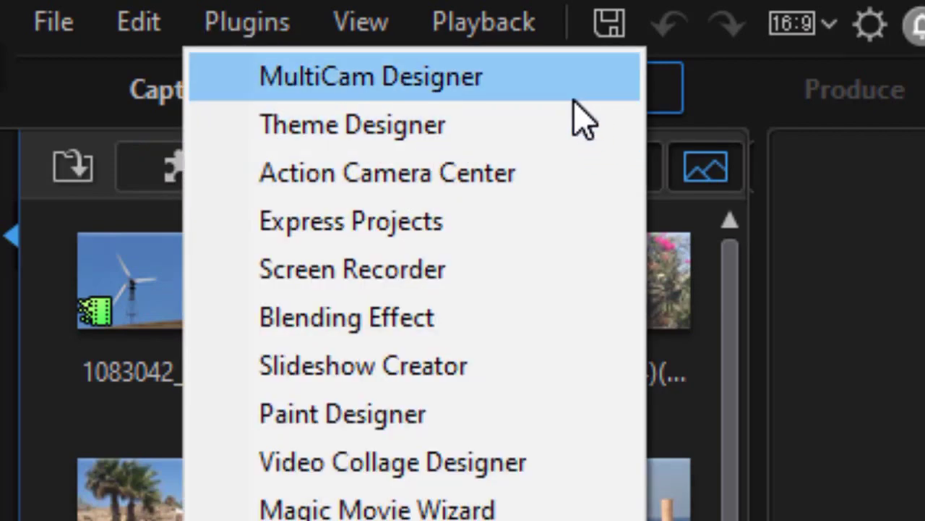
click(570, 141)
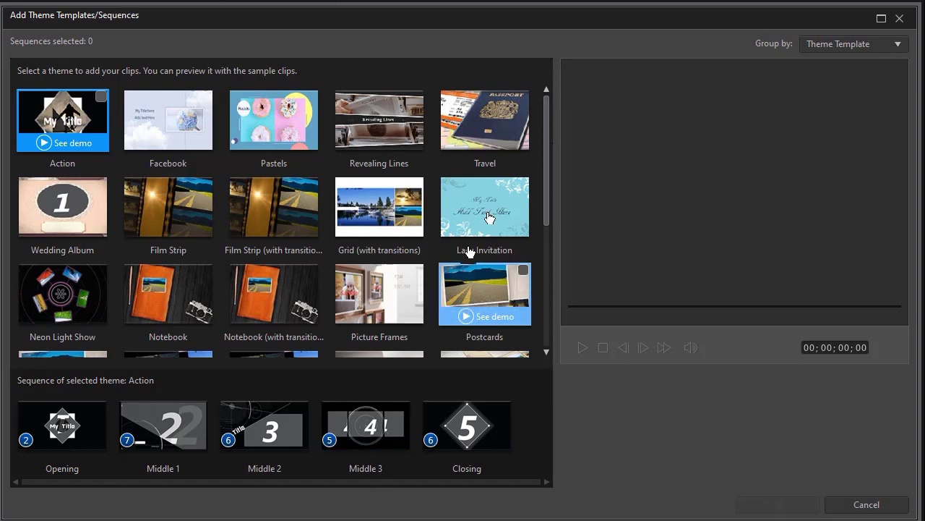
Pick the Pastels theme from the template grid and load its Middle 1 sequence into the preview.
drag(543, 189, 511, 86)
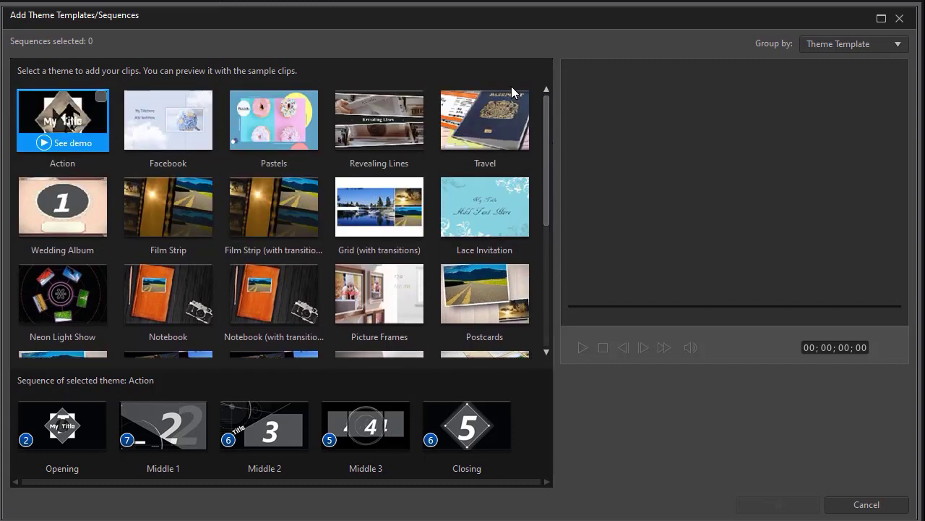
click(275, 126)
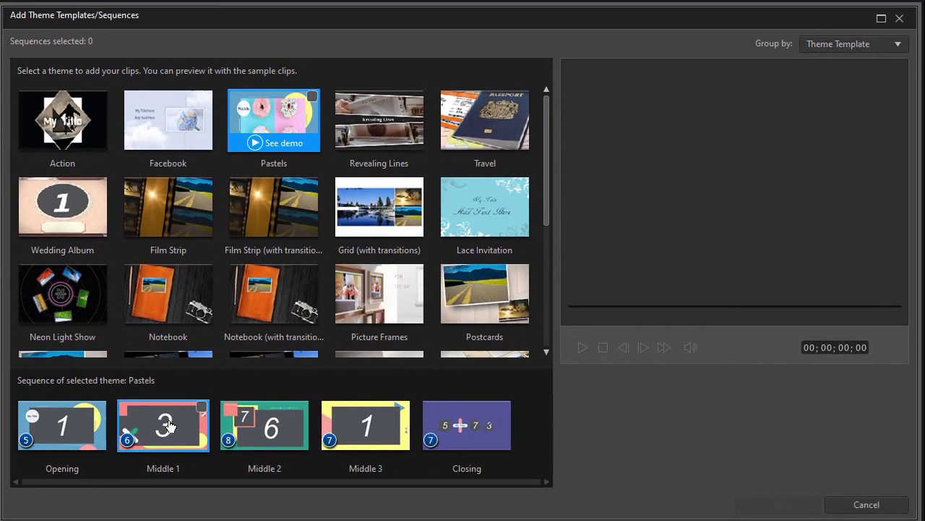
click(169, 425)
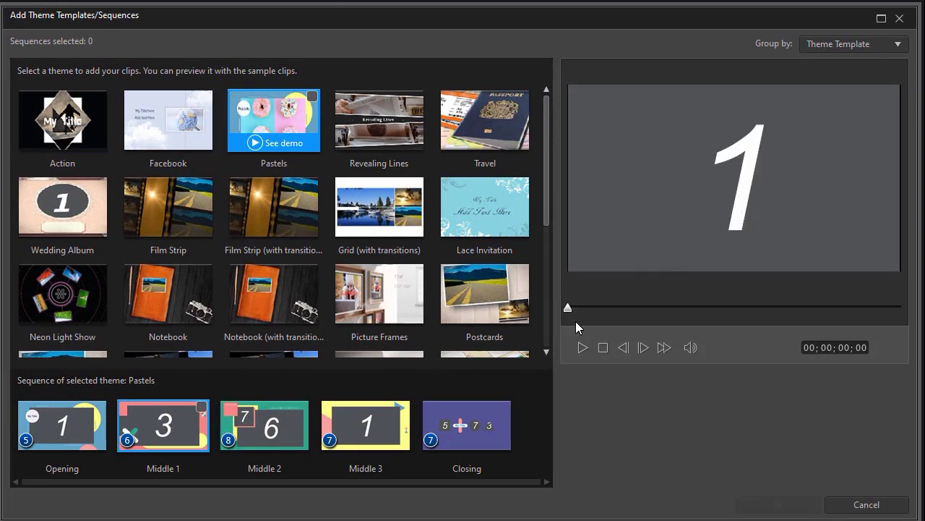
Play the Middle 1 sample preview and pause it at 00;00;07;23 on the pink-and-grey '3' frame.
click(583, 348)
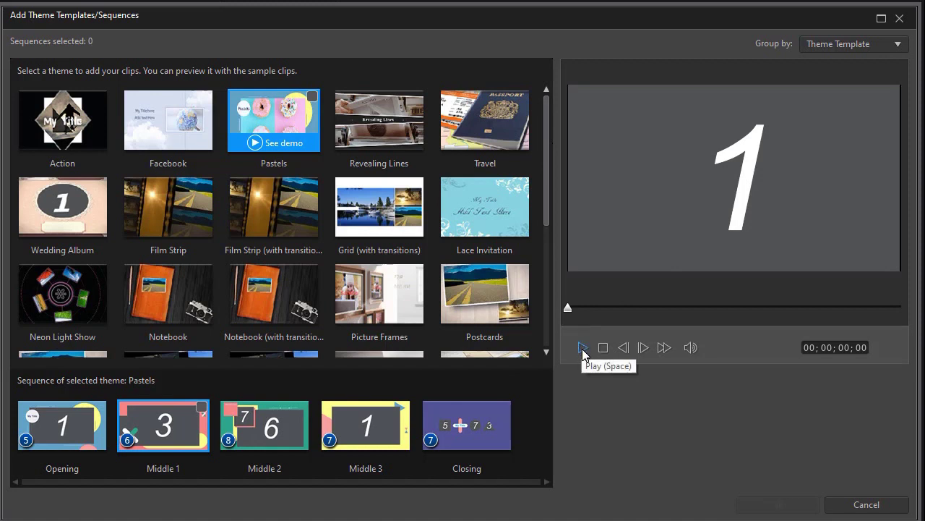
click(582, 349)
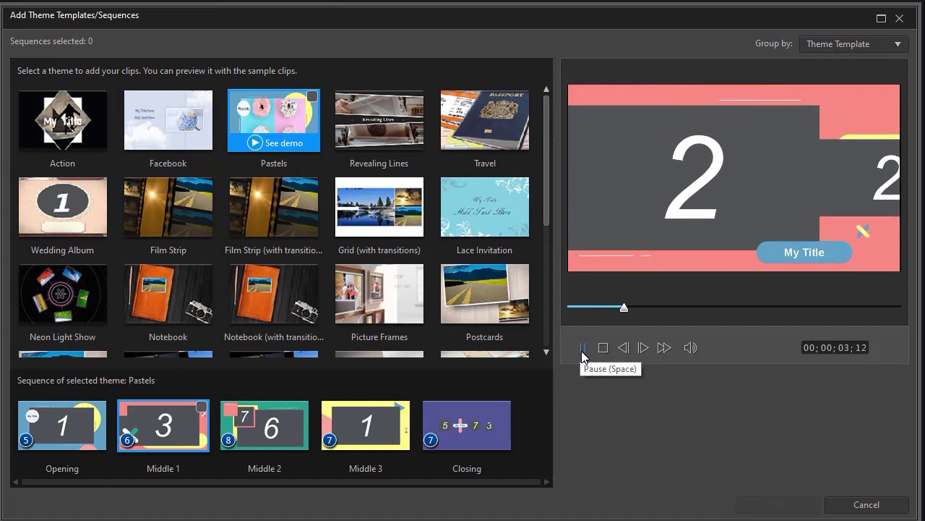
click(583, 348)
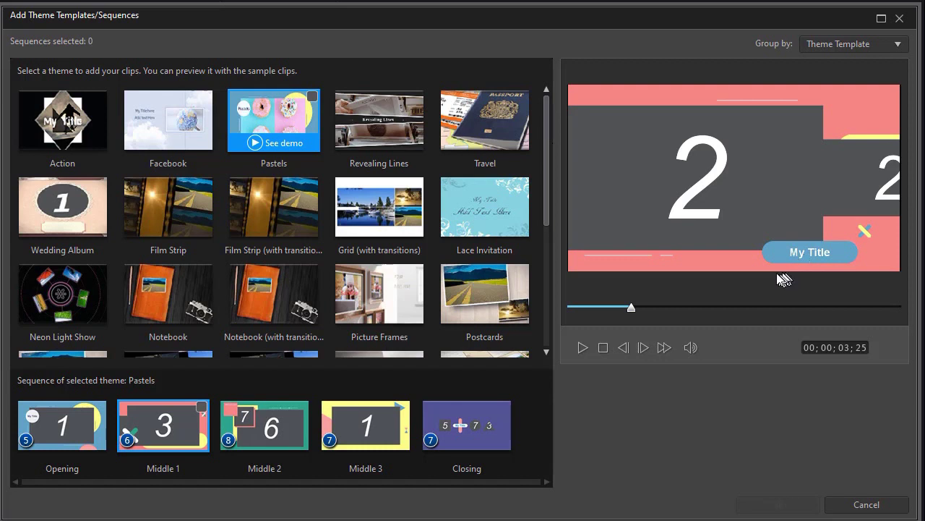
click(583, 348)
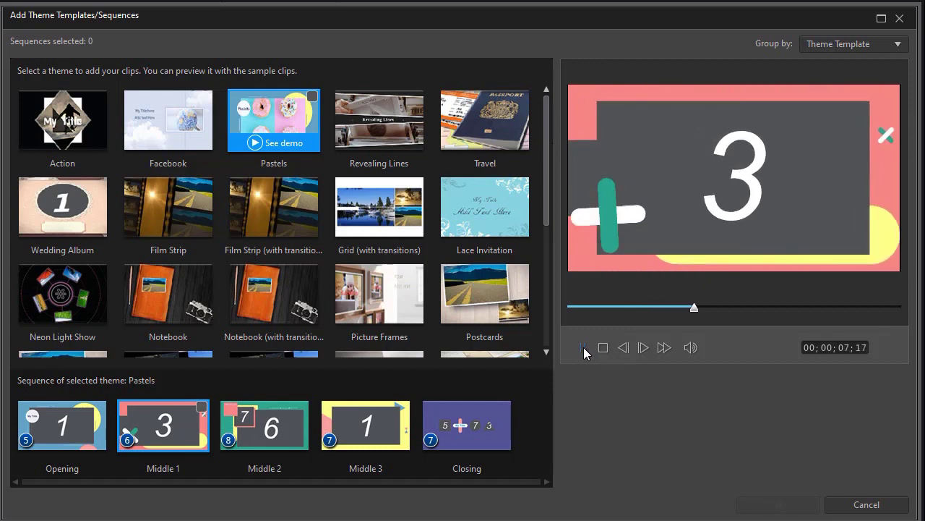
click(584, 348)
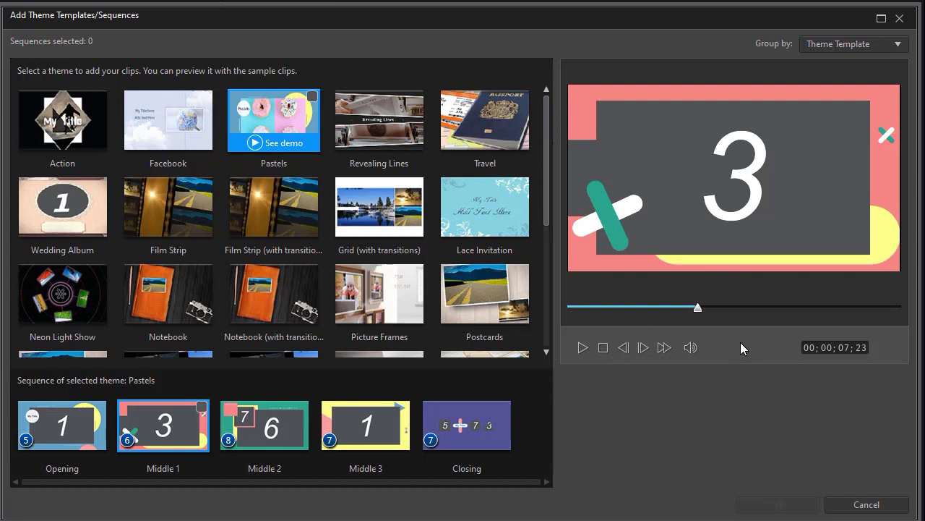
Preview the Pastels Middle 2 sequence, pausing at 00;00;03;05 on the teal '2' frame.
click(272, 428)
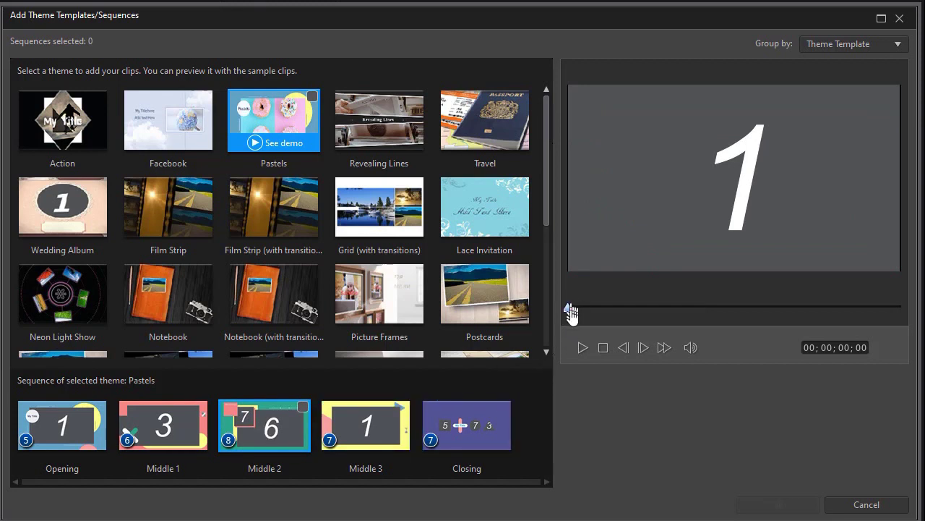
click(583, 347)
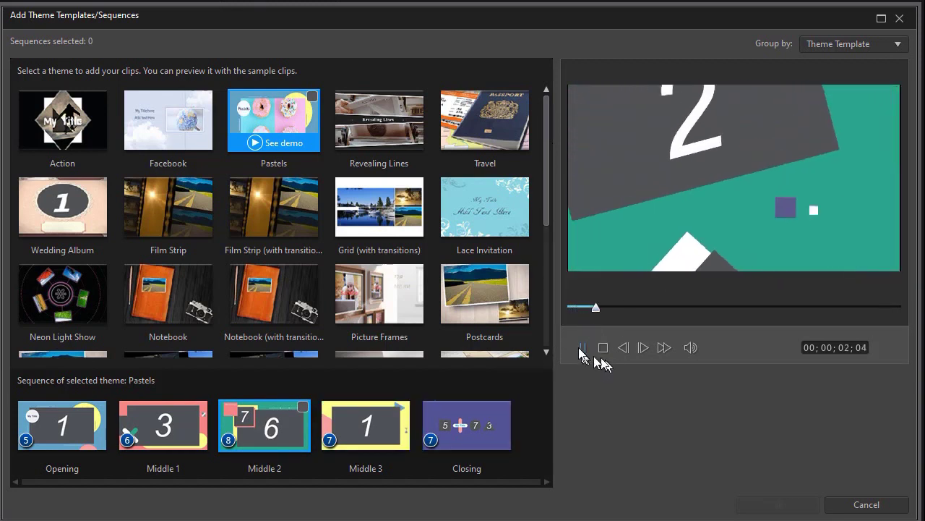
click(583, 347)
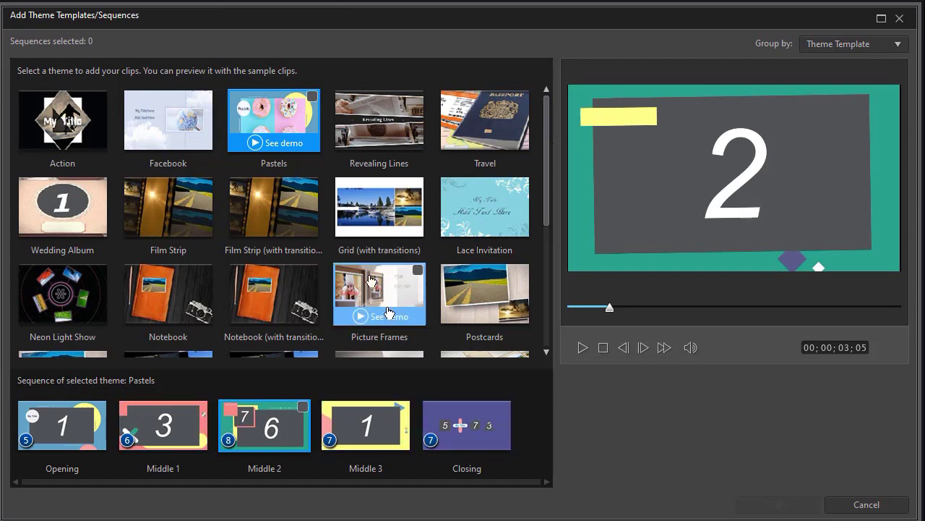
Select only the Pastels Middle 1 and Middle 2 sequences and add them to the Theme Designer.
click(311, 98)
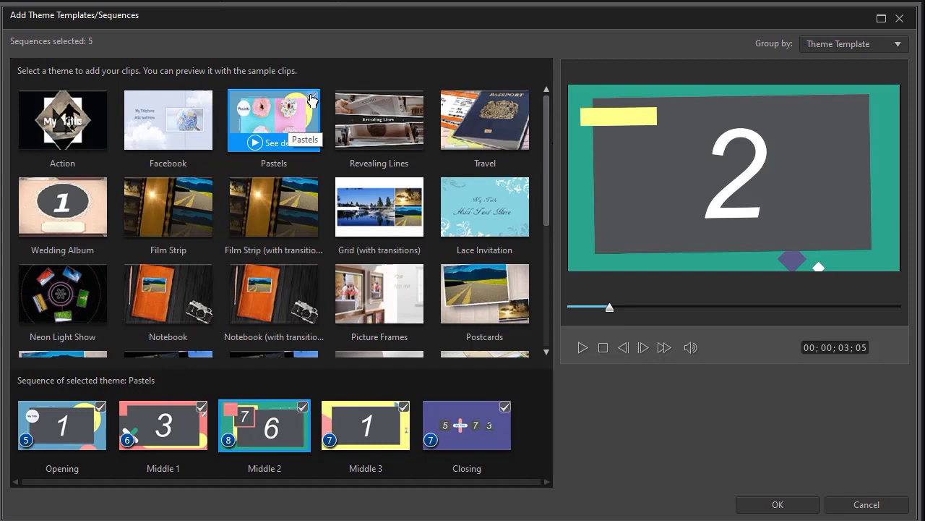
click(312, 98)
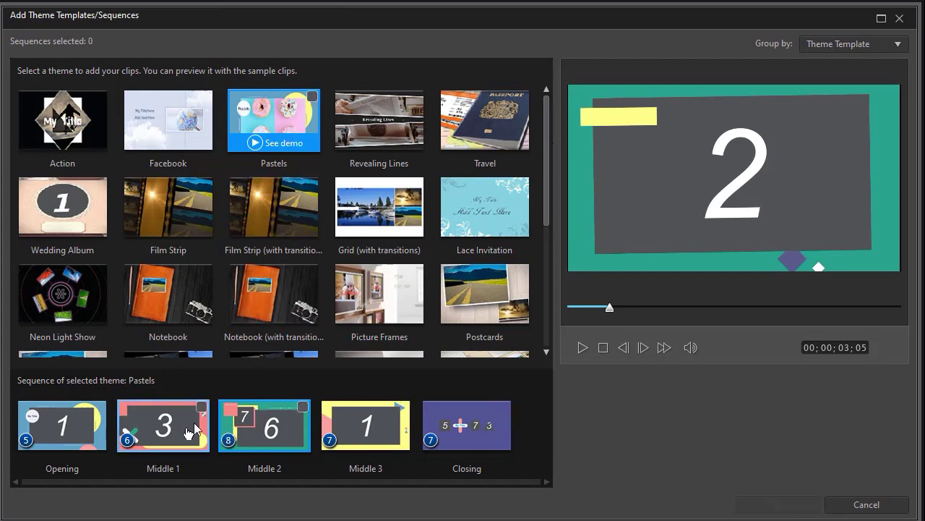
click(201, 406)
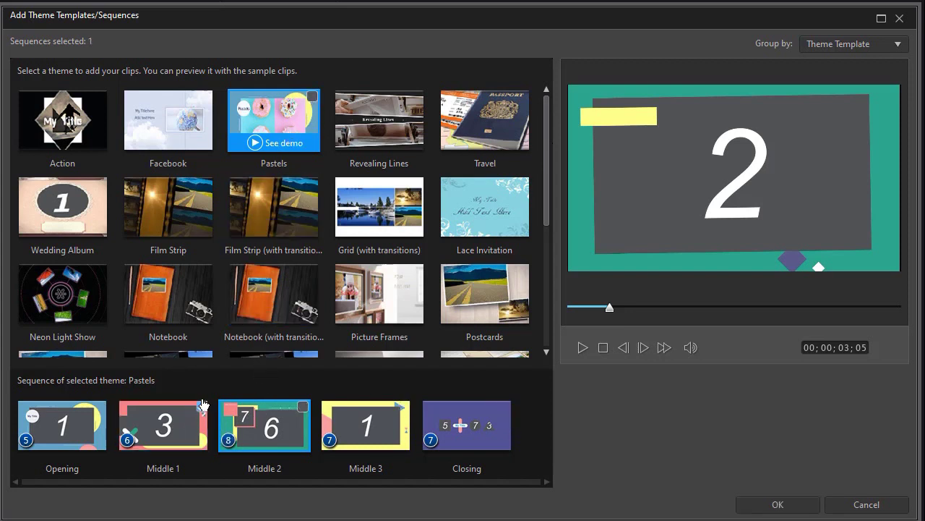
click(303, 406)
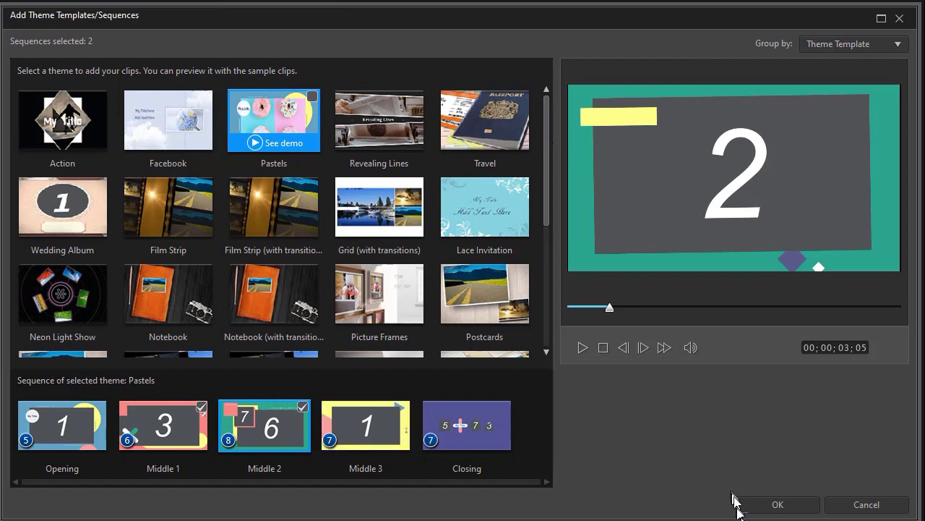
click(778, 504)
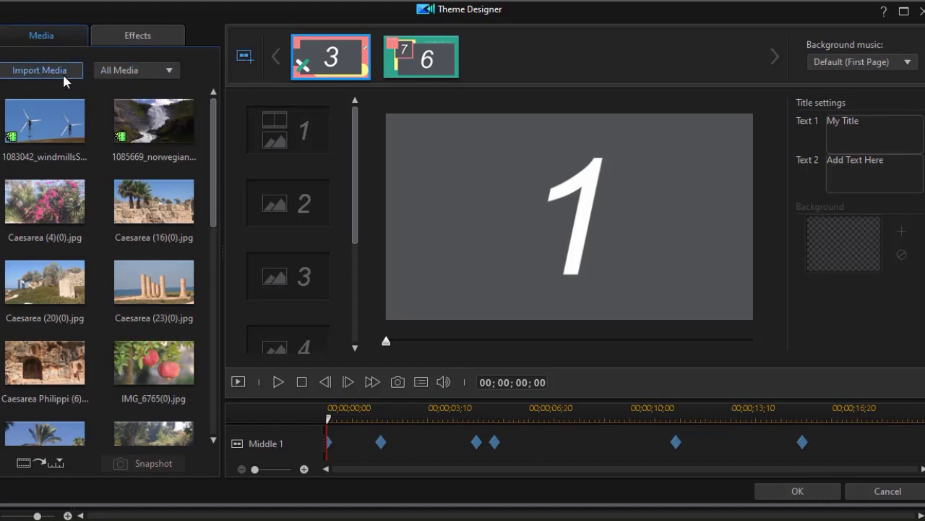
click(142, 76)
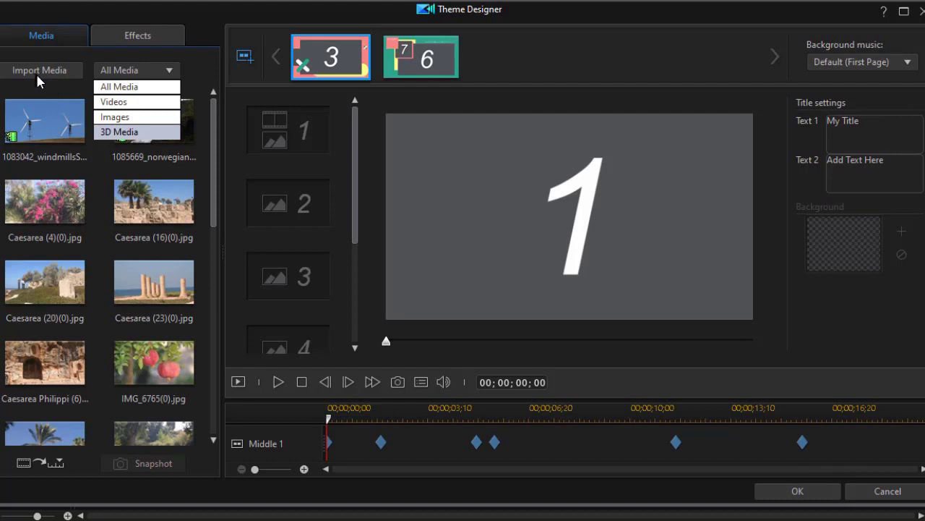
click(103, 225)
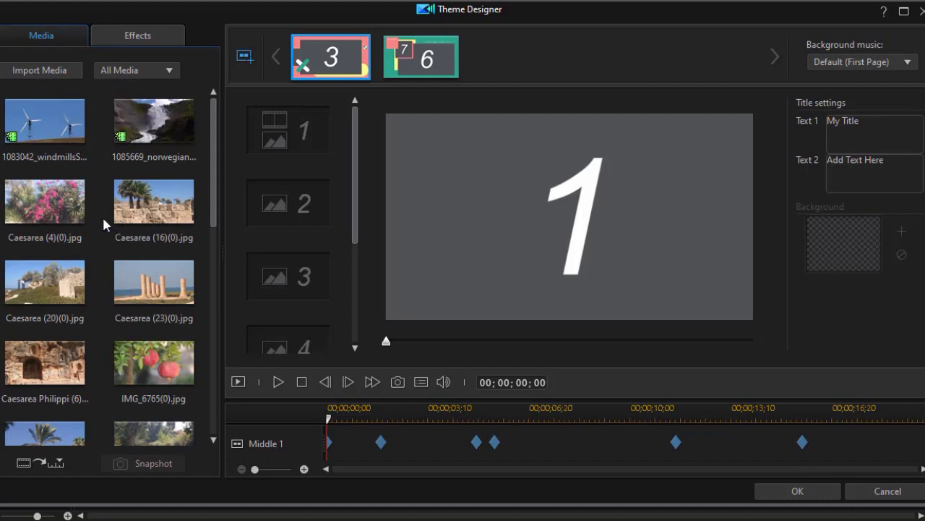
click(153, 52)
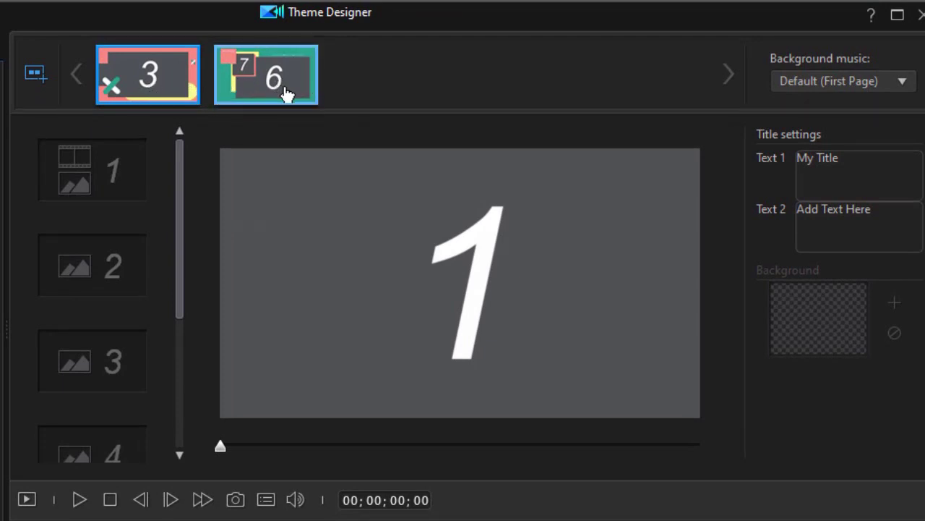
Drag the teal Middle 2 ('6') sequence ahead of the pink Middle 1 ('3') sequence.
drag(281, 97, 101, 86)
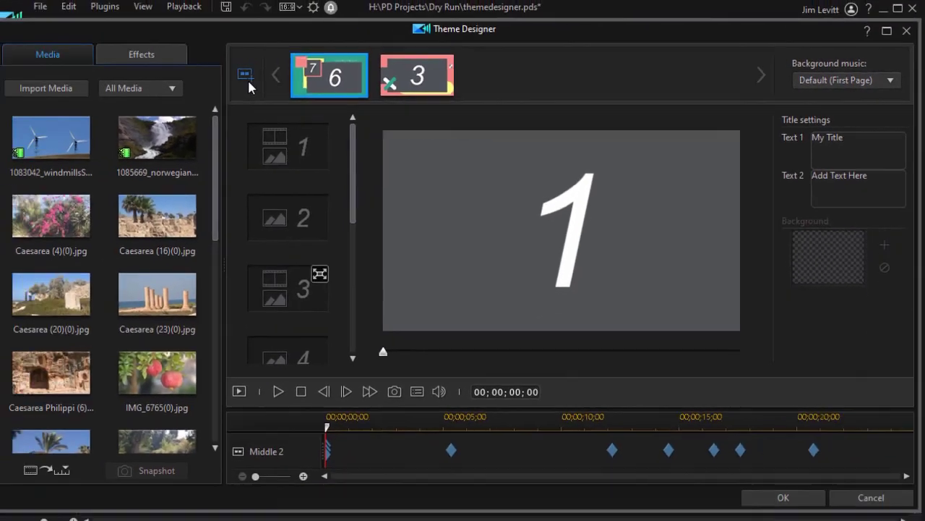
Add the yellow Pastels Middle 3 sequence to the project as a third sequence.
click(96, 80)
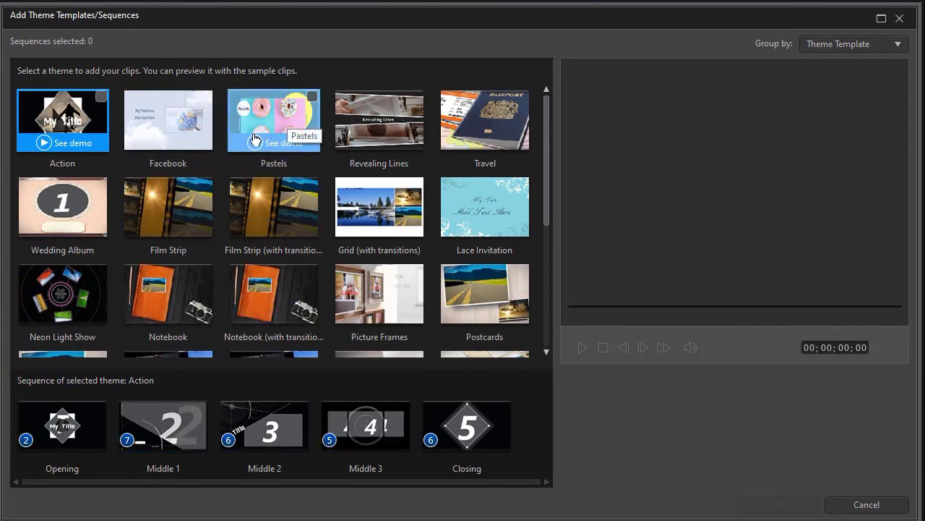
click(273, 124)
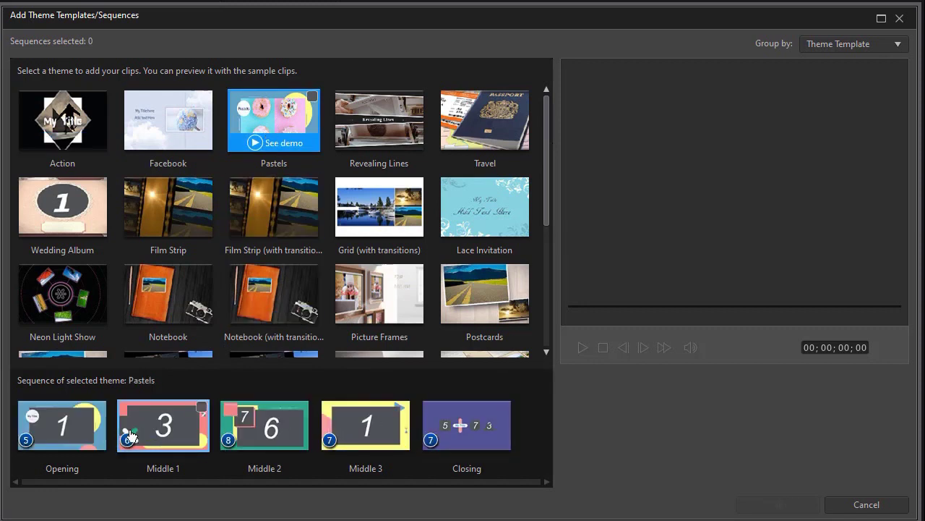
click(404, 407)
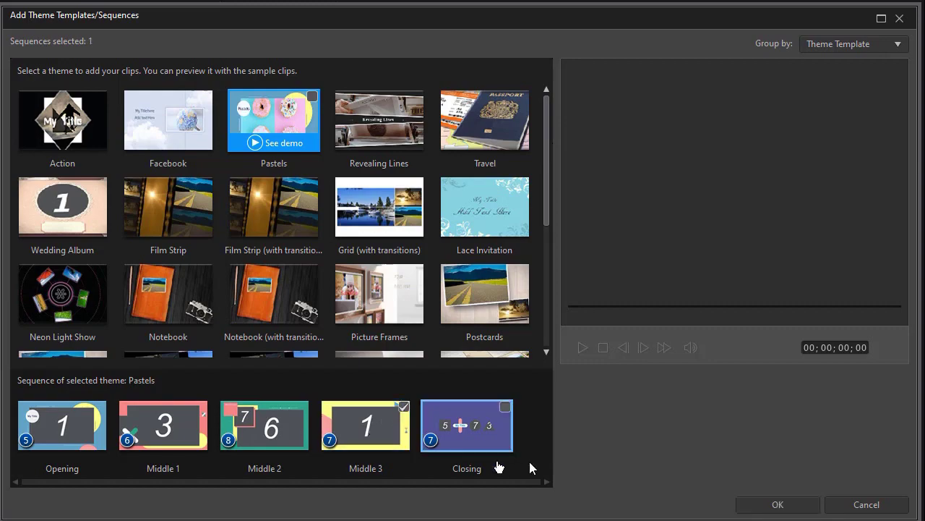
click(778, 503)
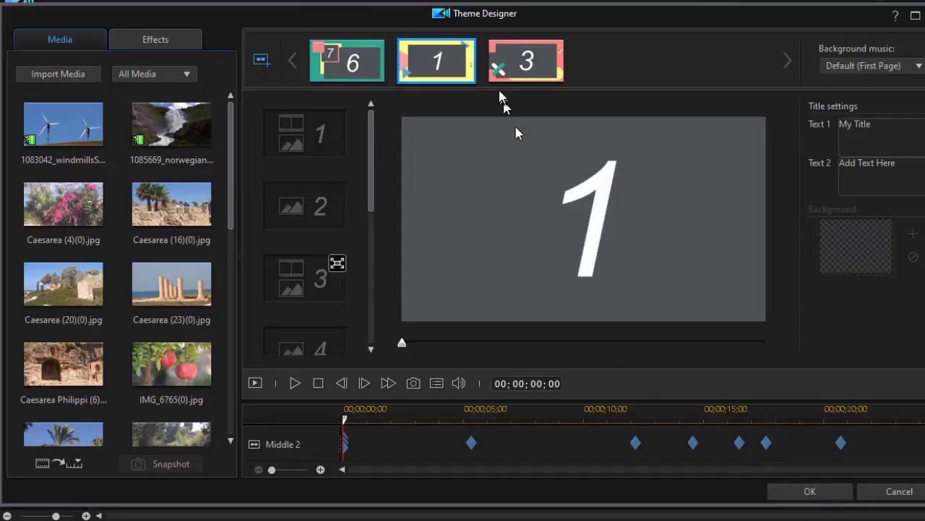
Open the Middle 3 ('1') sequence for editing and zoom the timeline in to inspect its keyframes.
click(563, 69)
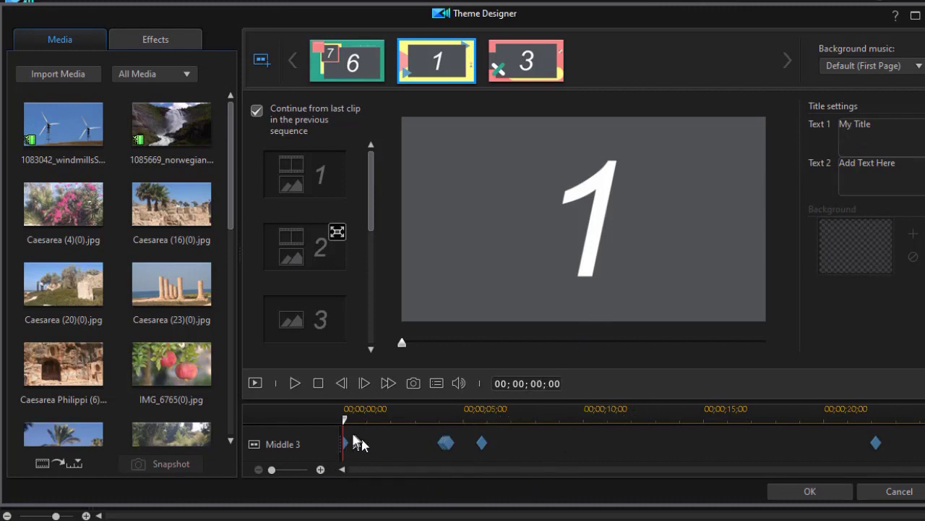
drag(271, 472, 280, 471)
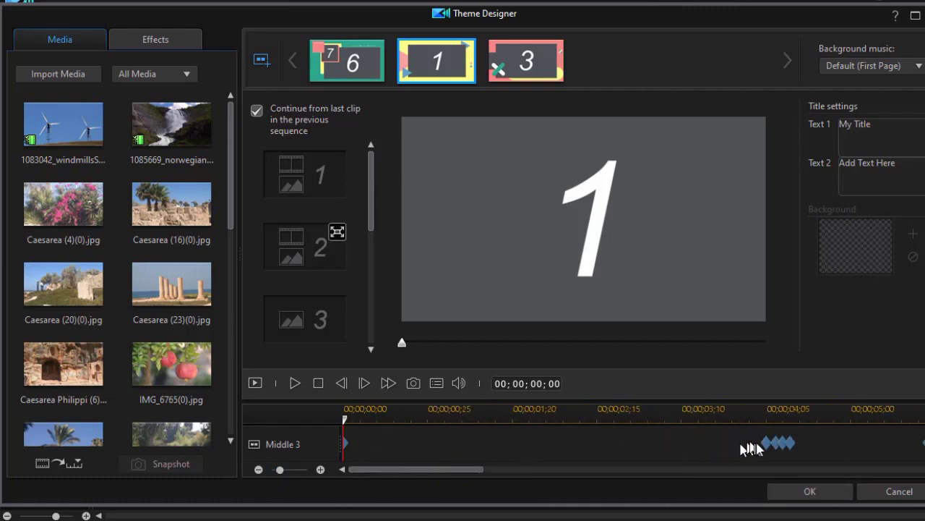
mouse_move(775, 446)
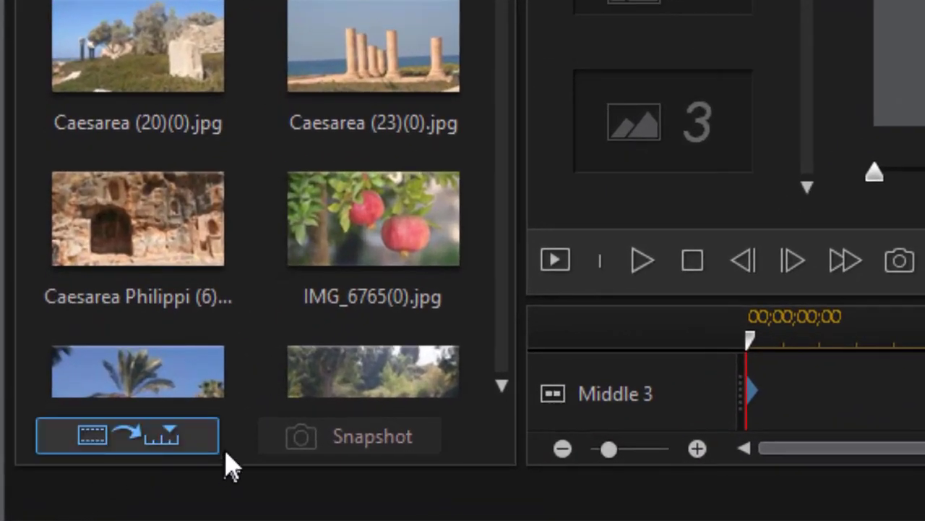
Auto-fill Middle 3's three slots with the windmills clip, pink-flower photo and waterfall clip.
click(143, 443)
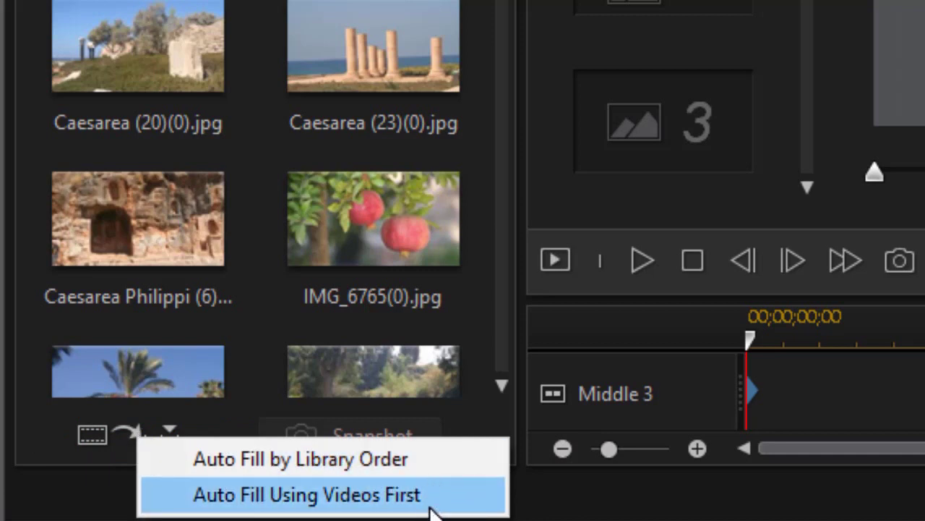
click(429, 467)
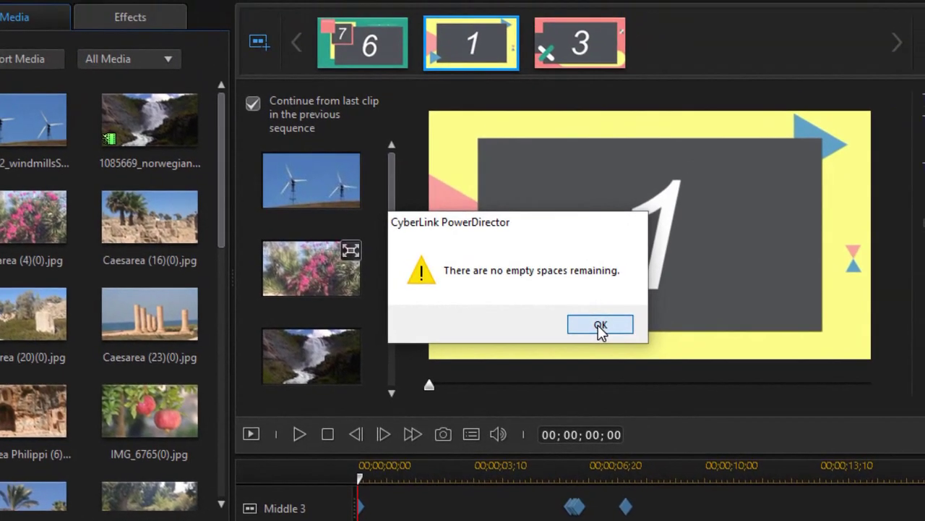
click(659, 267)
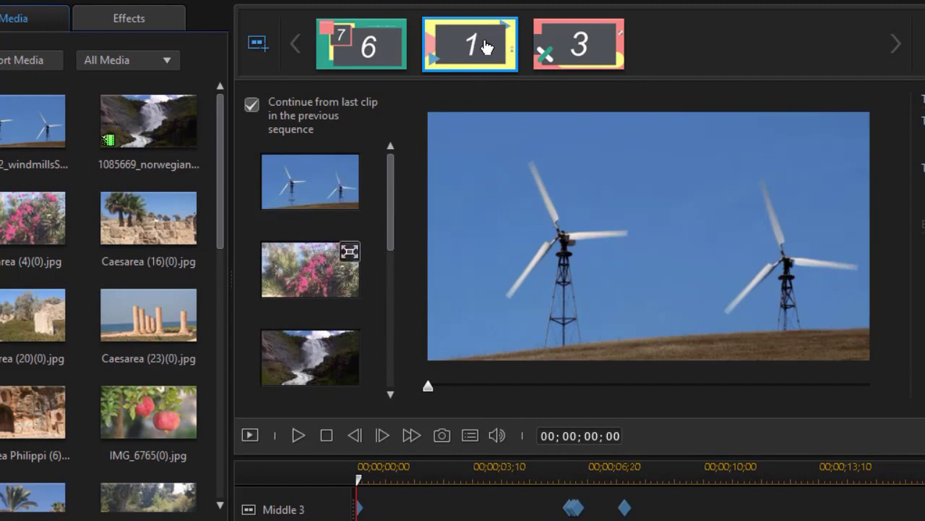
Open the Middle 1 ('3') sequence and scroll through its filled slots: arches, pomegranates, palms, river, cliffs.
click(580, 55)
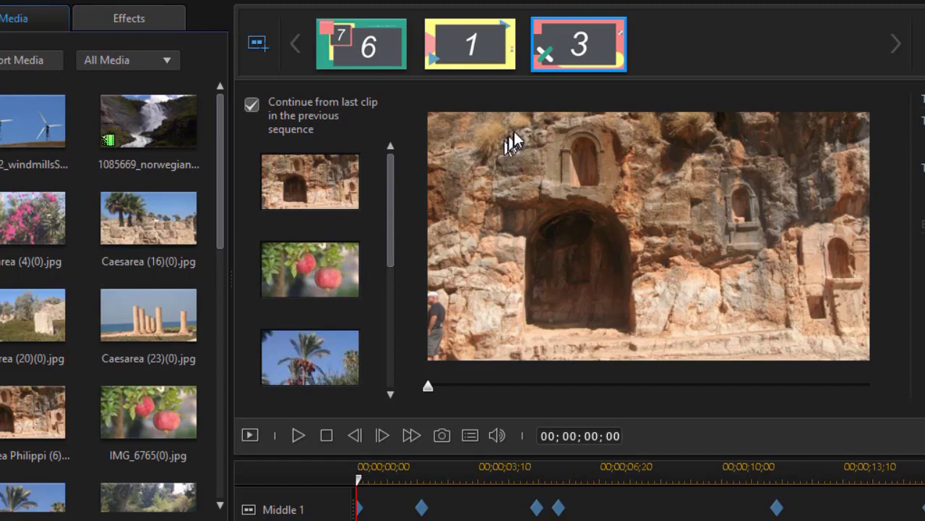
drag(390, 213, 392, 170)
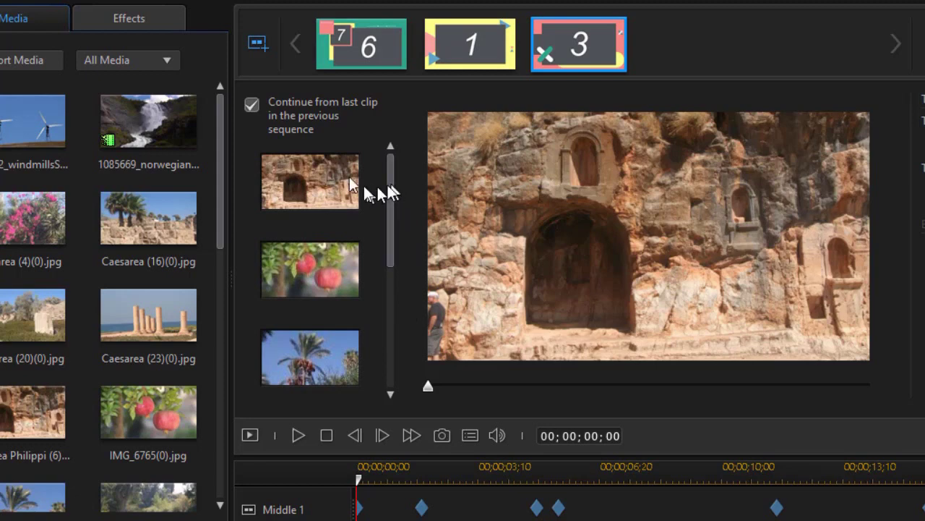
mouse_move(290, 192)
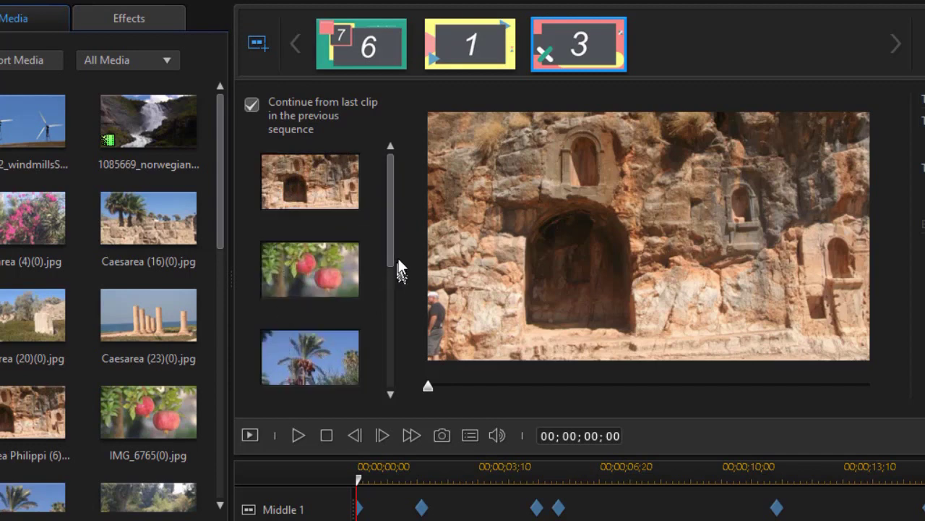
drag(388, 262, 373, 382)
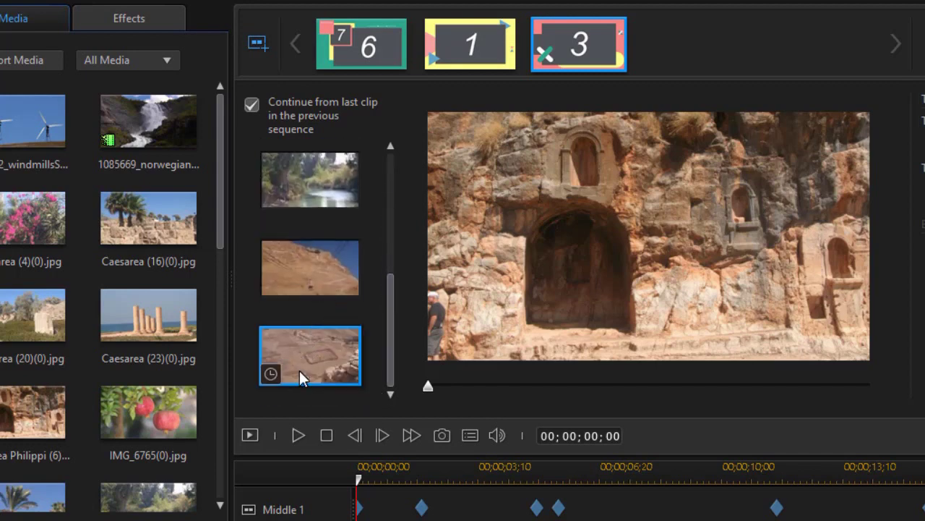